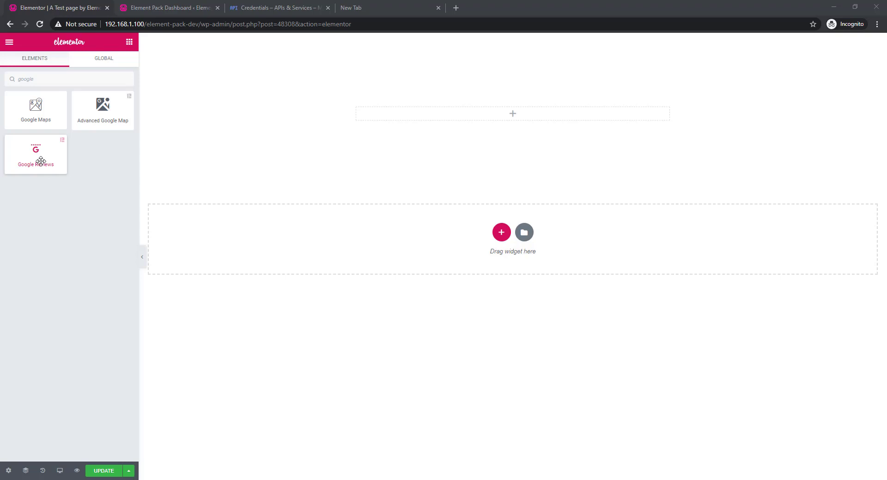
- Drop the Google Reviews widget into the page section and select its empty Place ID field
drag(40, 161, 518, 123)
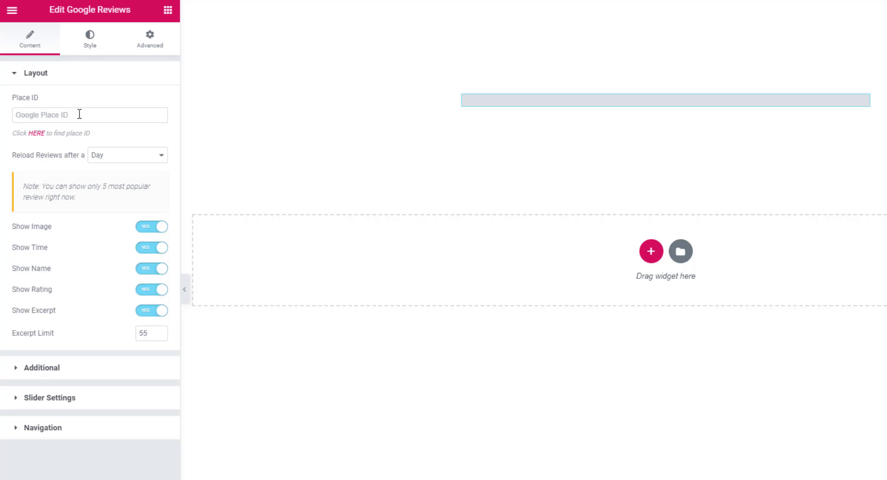
click(79, 114)
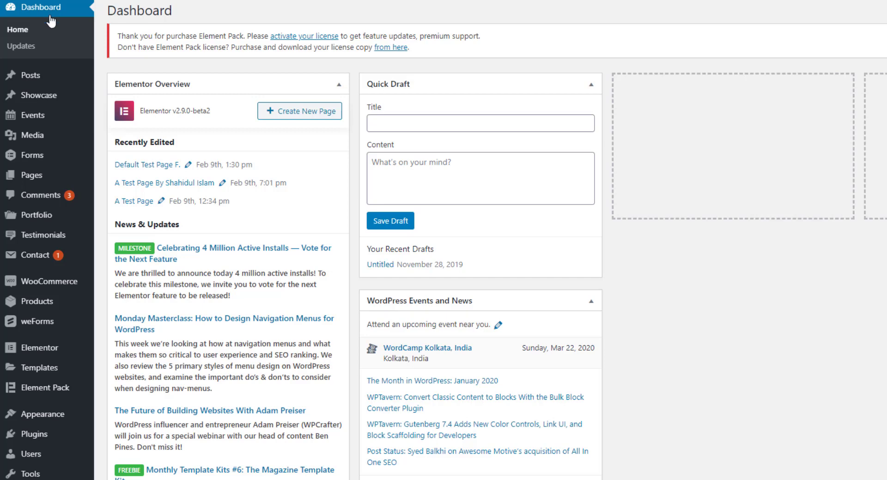
- Open the API Settings tab of Element Pack's settings in WordPress admin
mouse_move(46, 393)
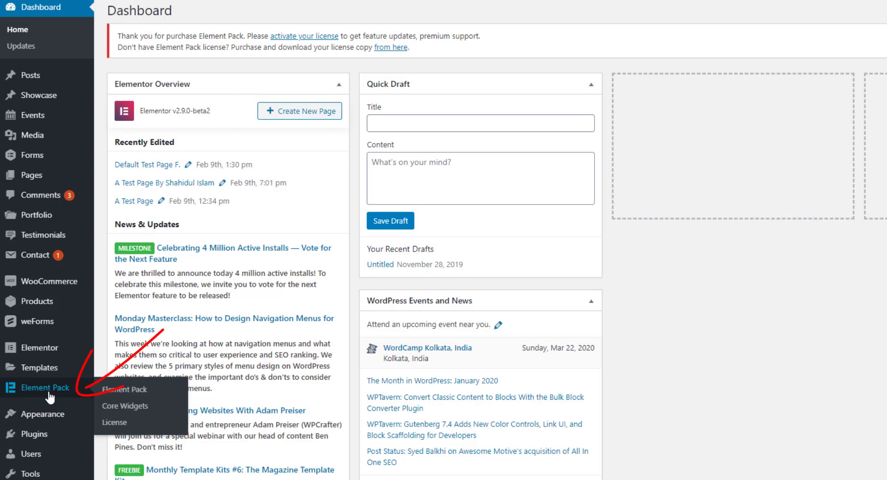
click(48, 390)
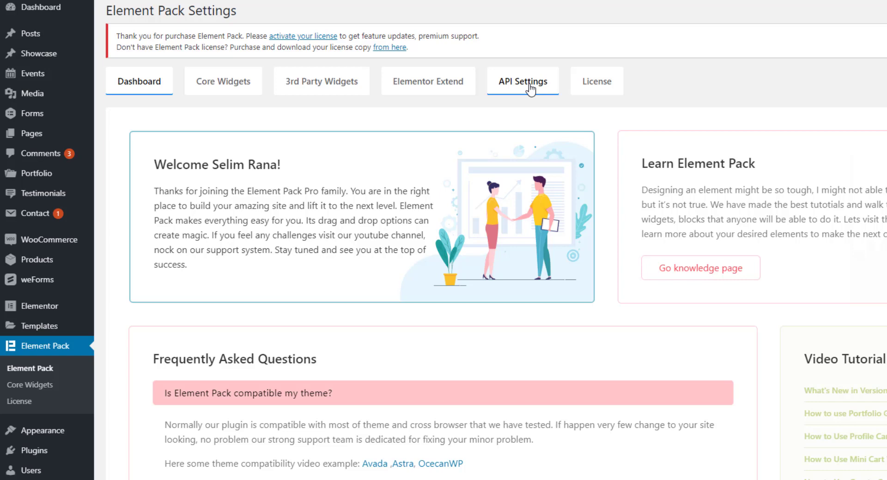
click(529, 86)
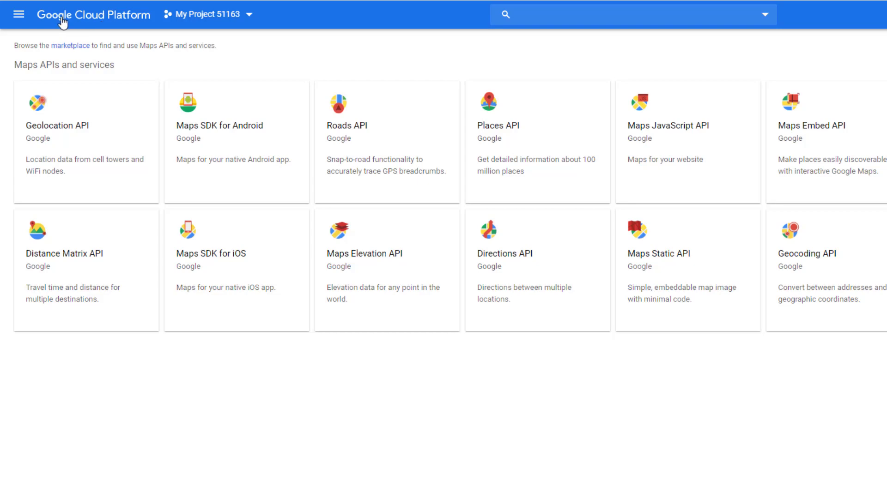
- Go to the APIs & Services Credentials page and list the credential types to create
click(19, 18)
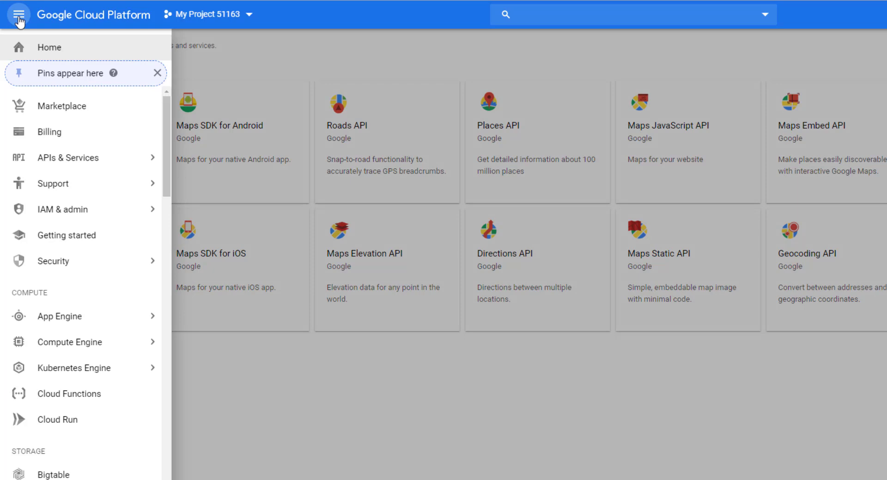
mouse_move(55, 169)
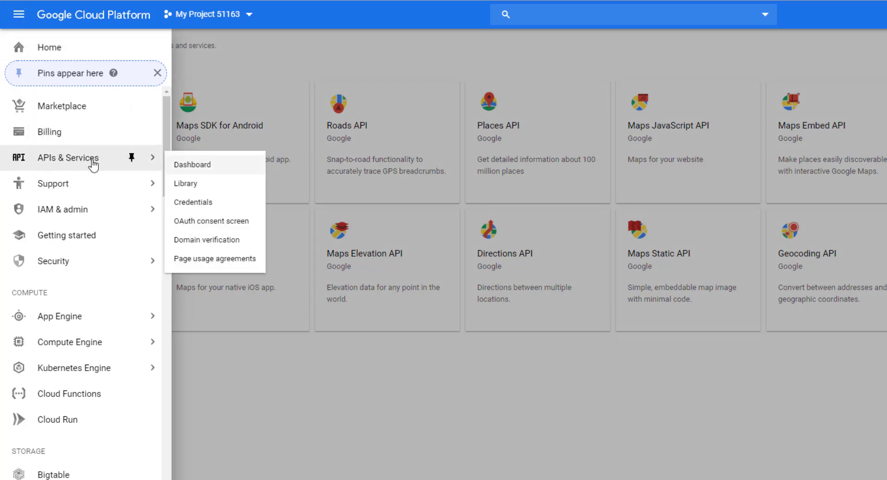
click(201, 203)
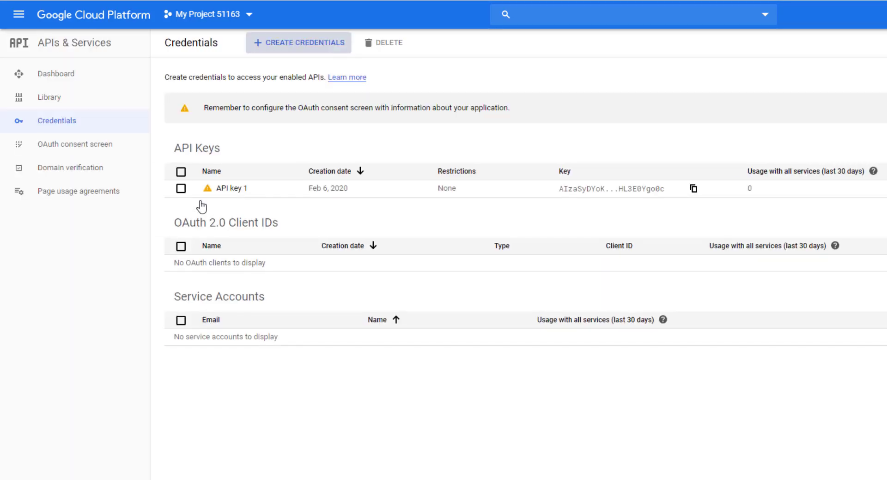
click(298, 43)
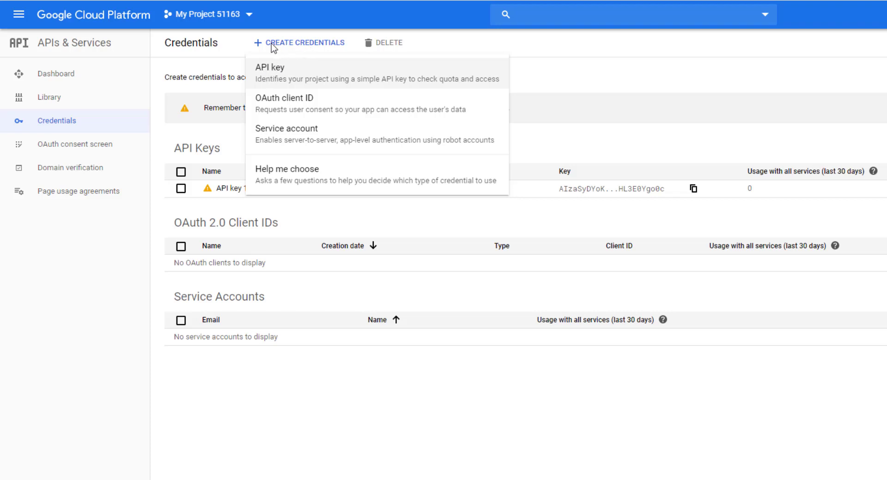
- Create a new API key (API key 2) and copy its value from the dialog
click(271, 72)
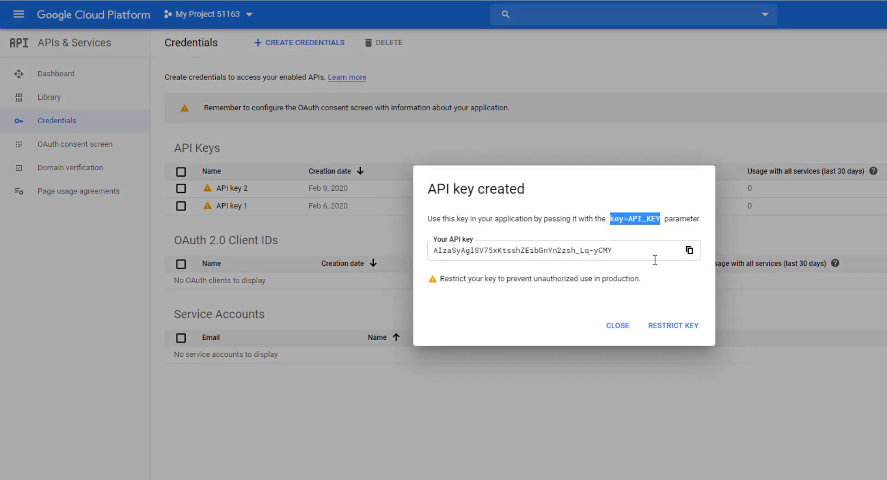
drag(630, 251, 433, 253)
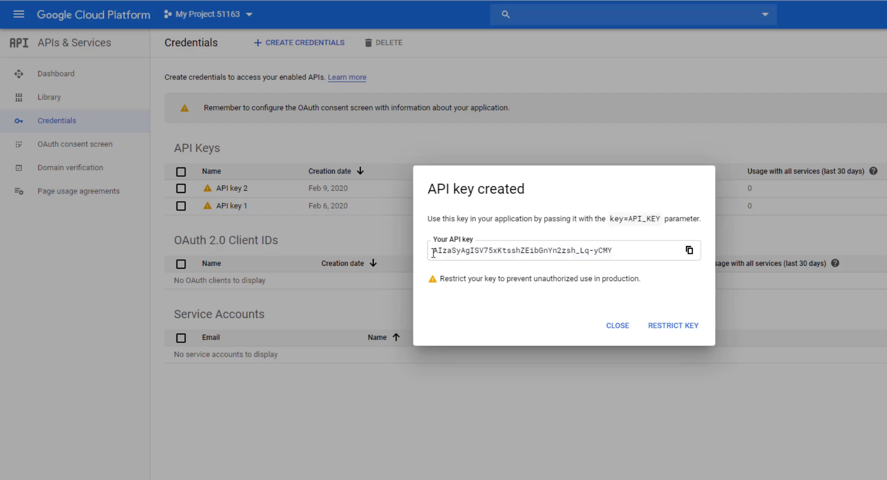
triple_click(432, 253)
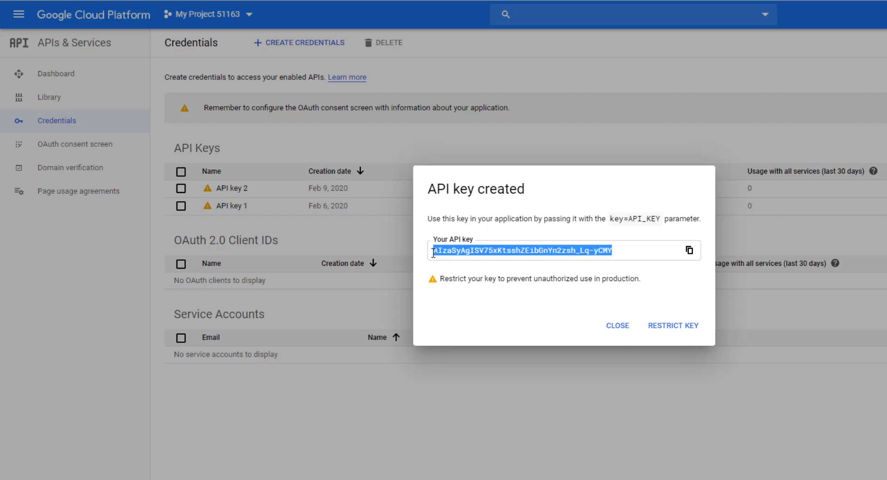
click(613, 329)
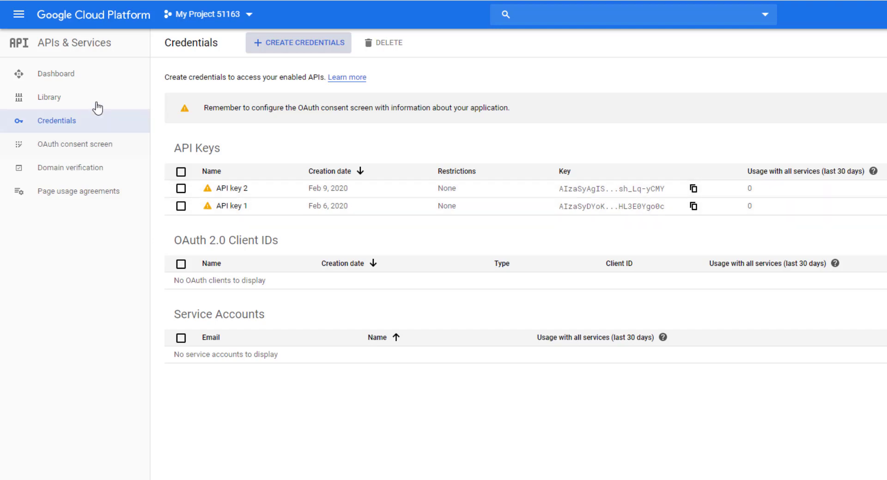
- Enable the Maps JavaScript API from the API Library
click(53, 99)
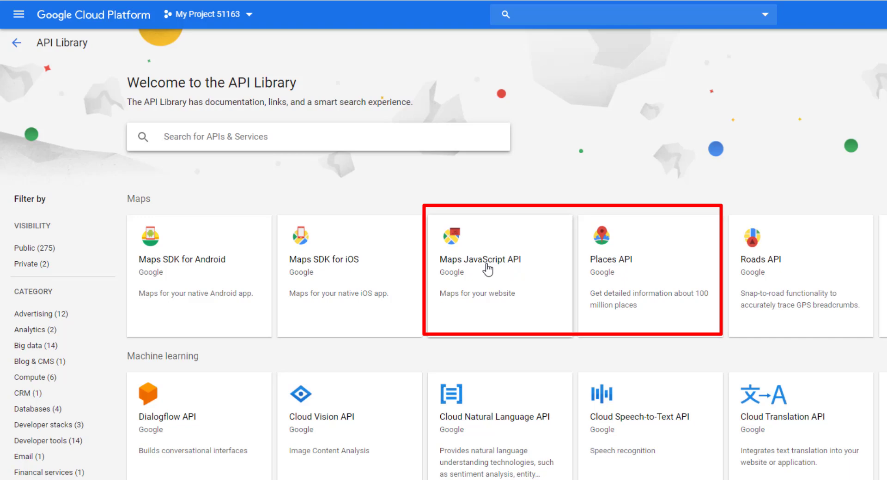
click(487, 270)
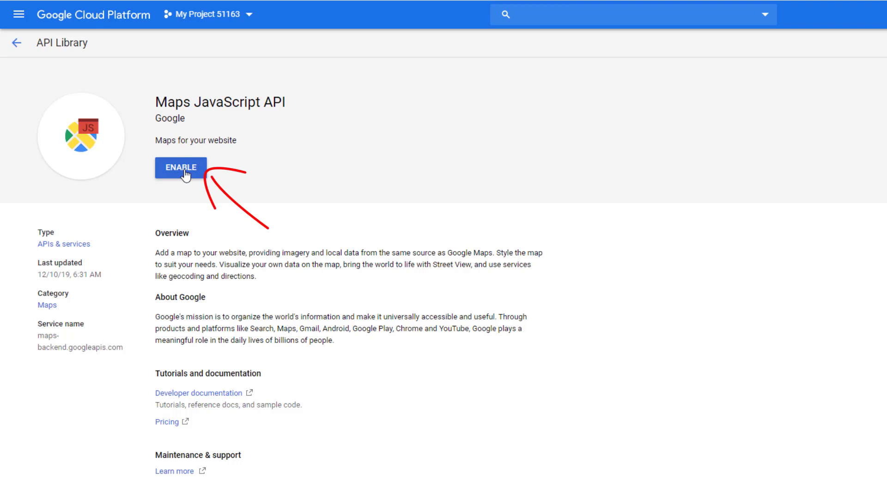
click(185, 172)
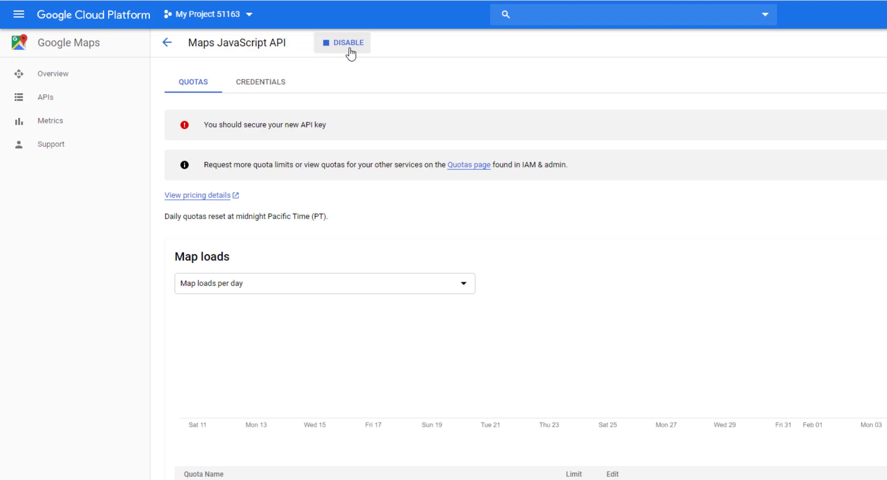
- Enable the Places API from the API Library, then return to the Maps JavaScript API page
click(19, 20)
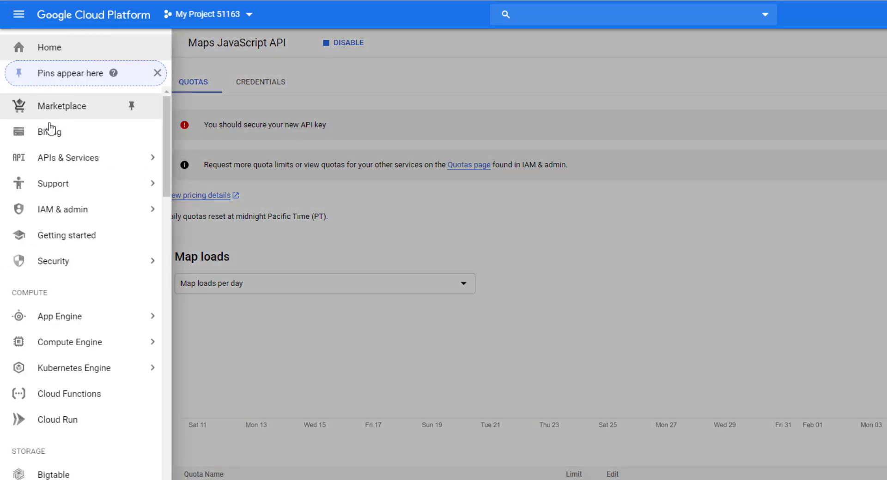
mouse_move(55, 155)
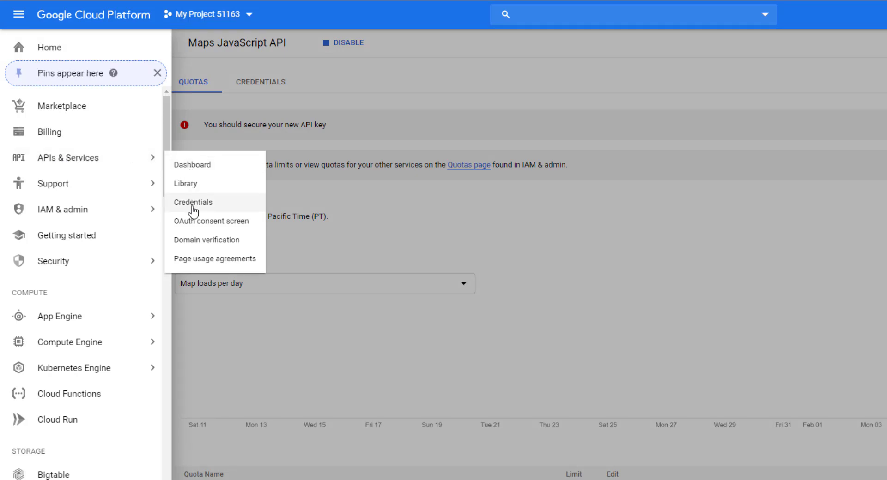
click(193, 186)
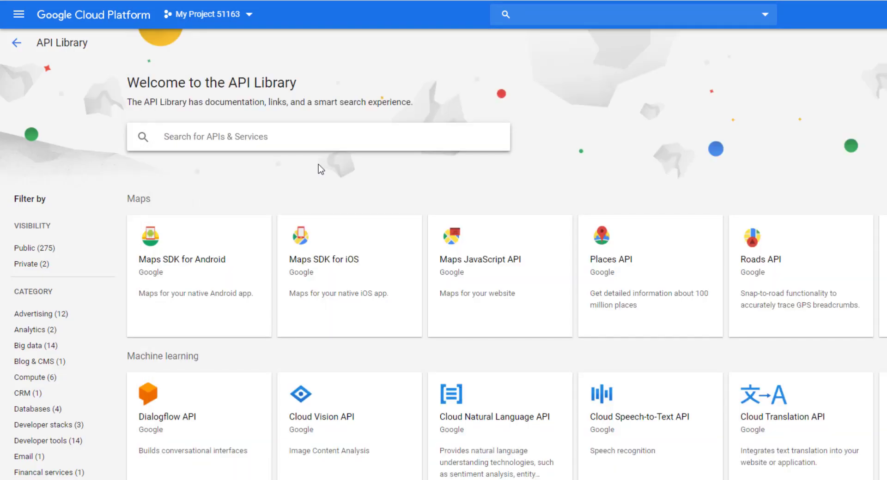
click(608, 268)
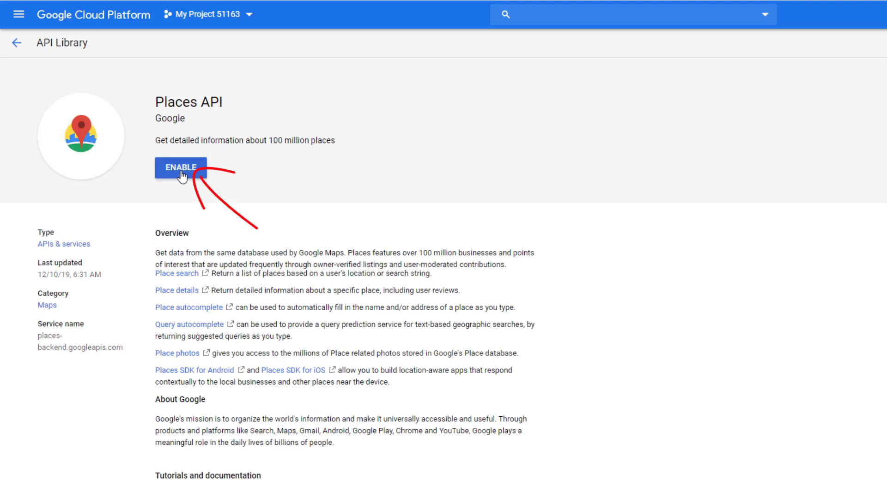
click(181, 170)
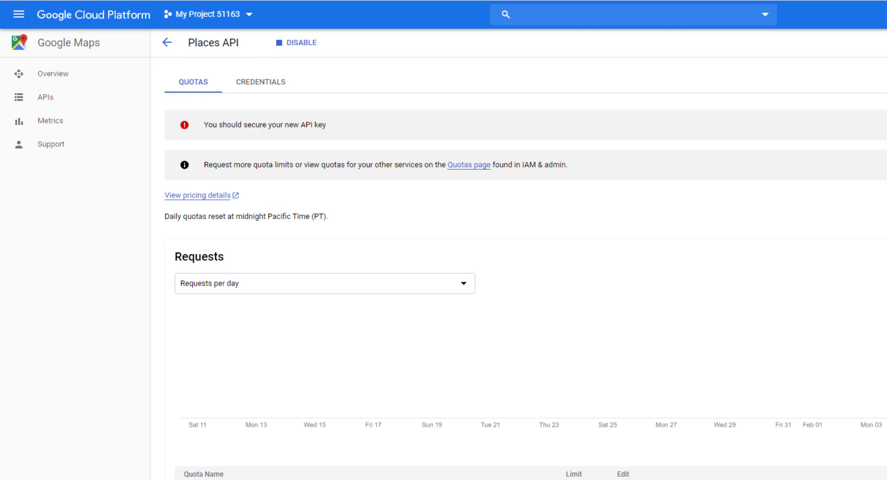
click(167, 42)
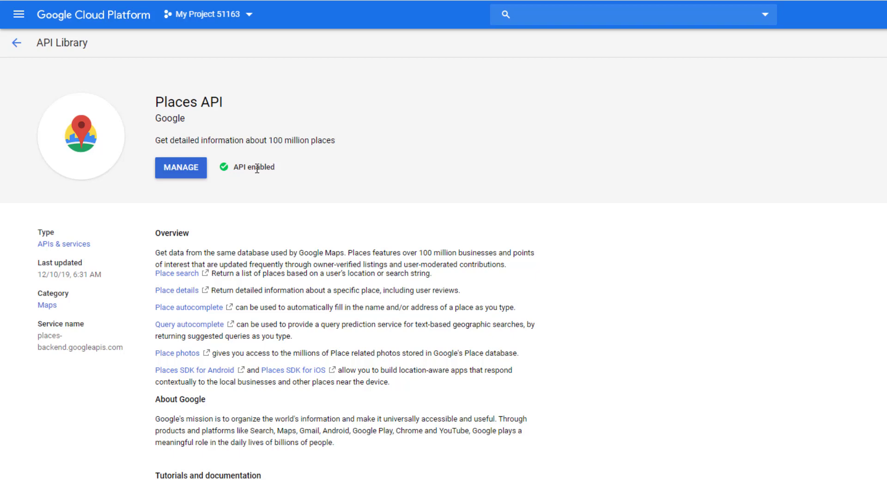
click(16, 42)
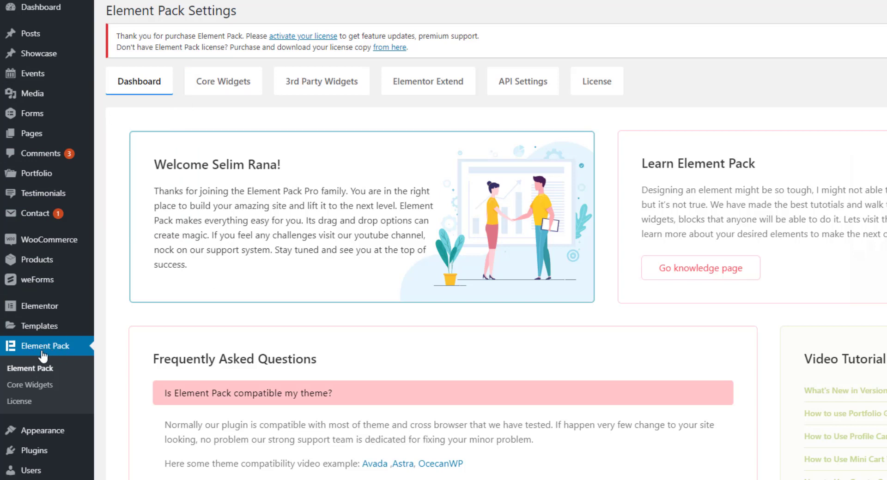
- Replace the Google Map API Key in Element Pack's API Settings with the new key
click(519, 93)
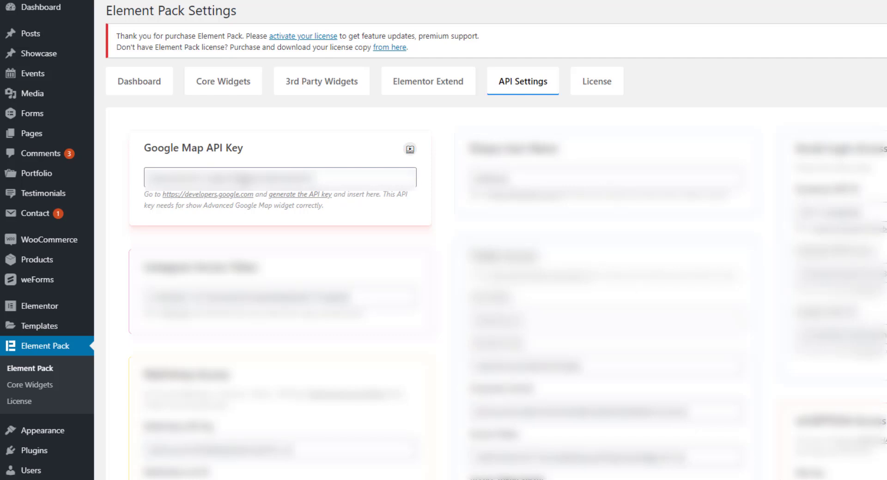
triple_click(231, 177)
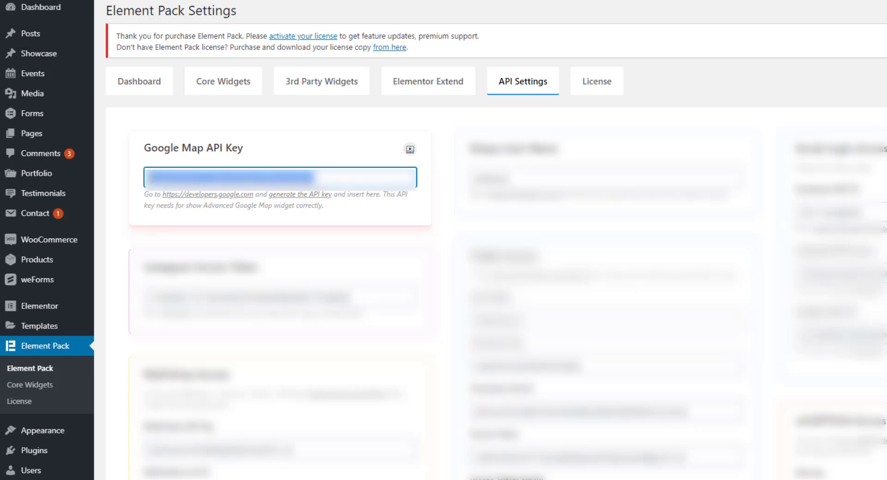
key(ctrl+v)
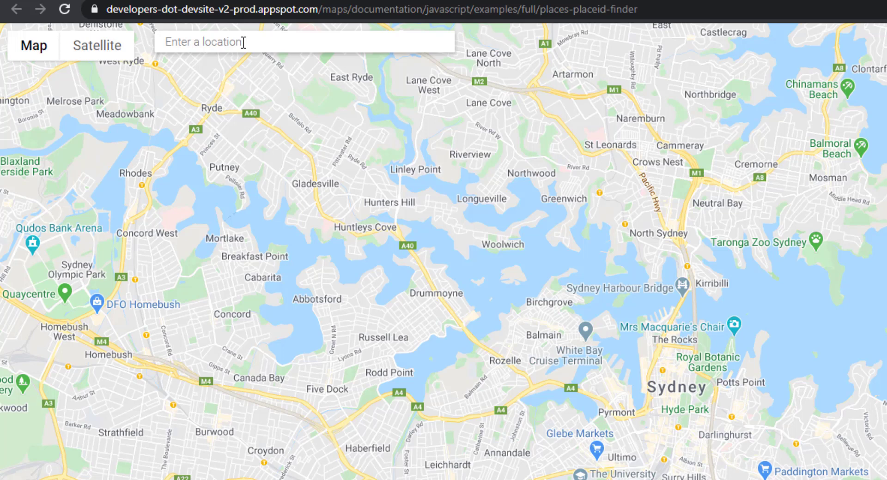
- Search for BdThemes Ltd in Place ID Finder and select its Place ID
click(243, 42)
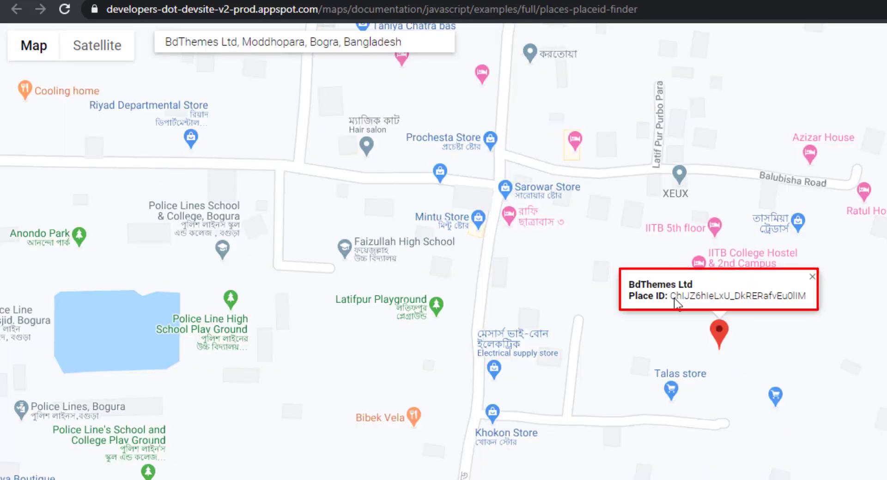
drag(671, 296, 806, 297)
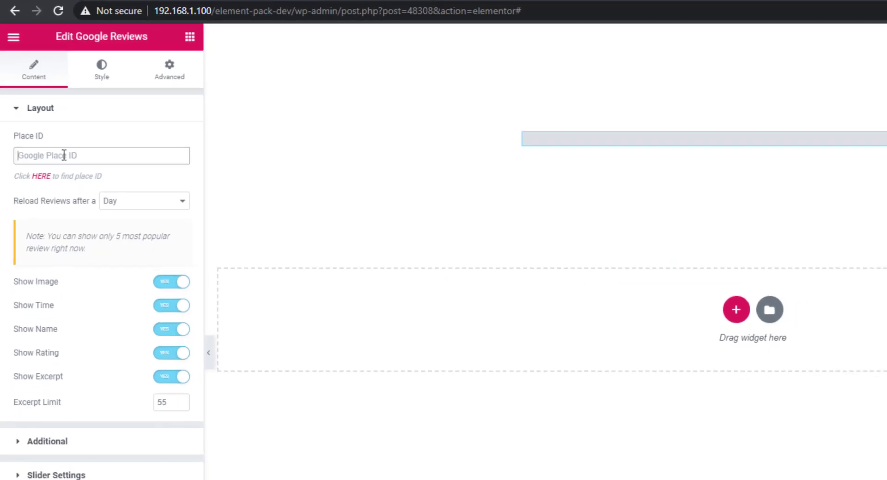
- Paste BdThemes Ltd's Place ID into the widget's Place ID field and expand the Additional section
click(55, 138)
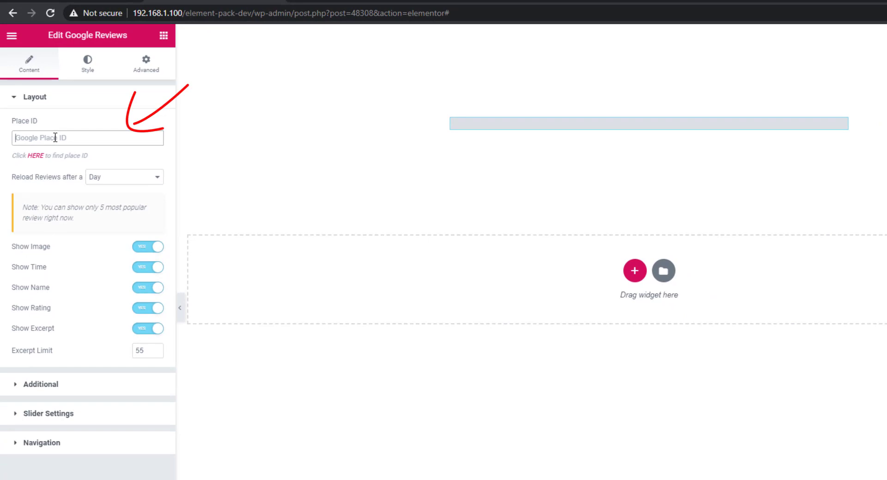
text(ChIJZ6hleLxU_DkRERafvEu0IlM)
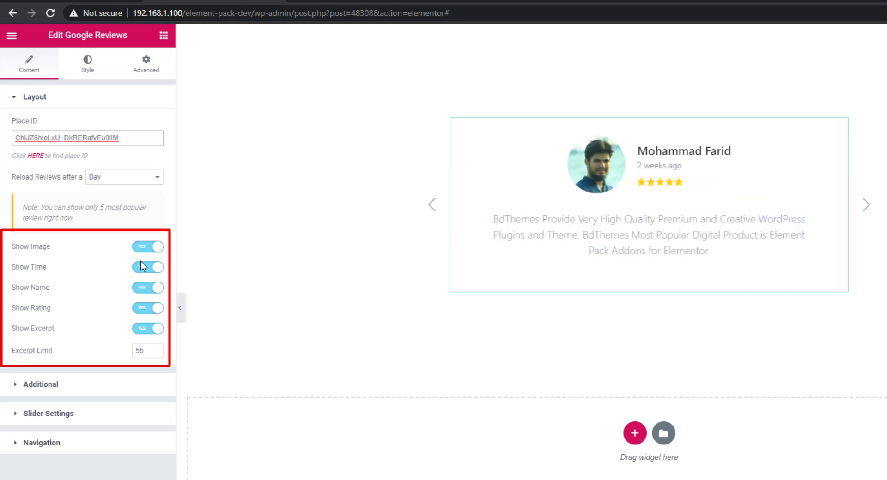
click(54, 386)
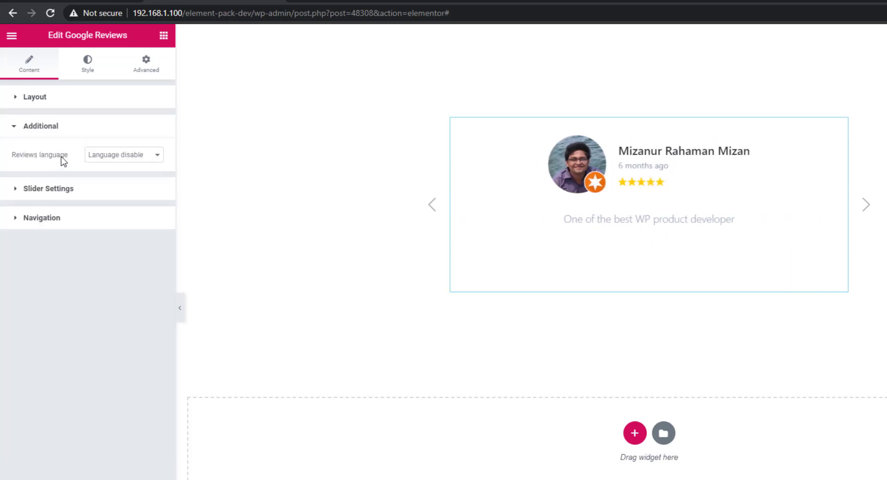
- Keep the reviews language unchanged and set slider navigation to Arrows and Dots at Bottom Right
click(159, 155)
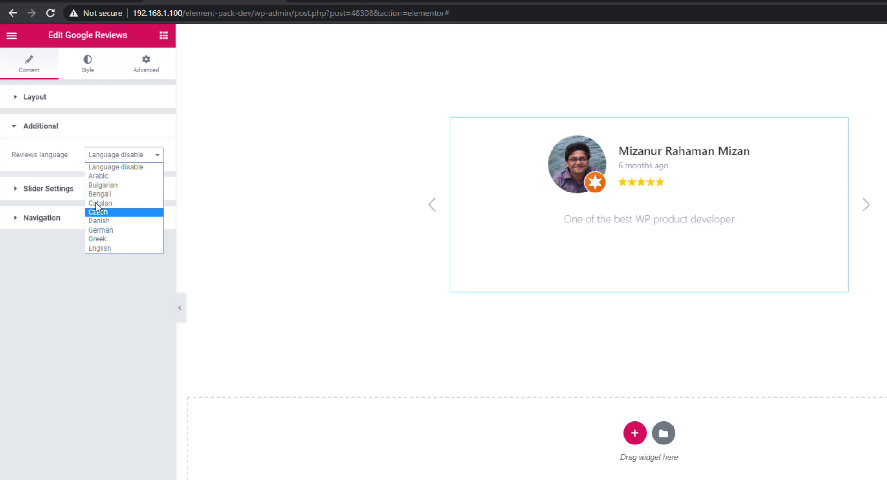
click(71, 160)
click(61, 189)
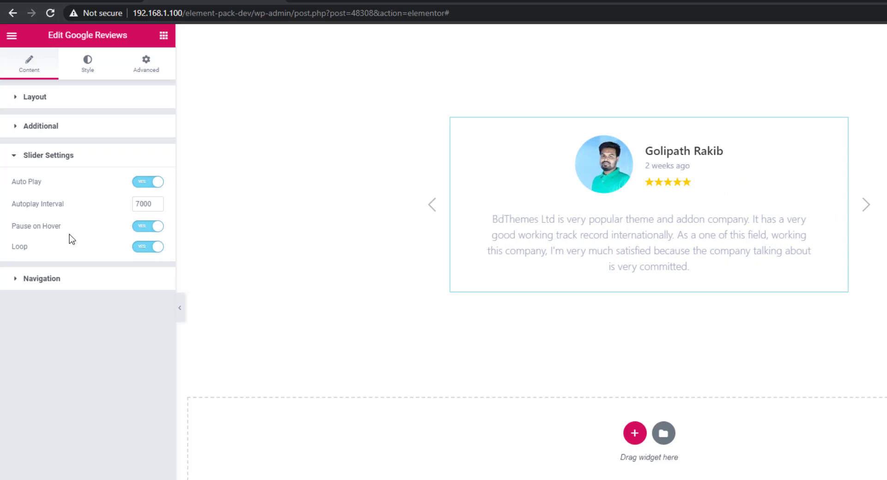
click(60, 281)
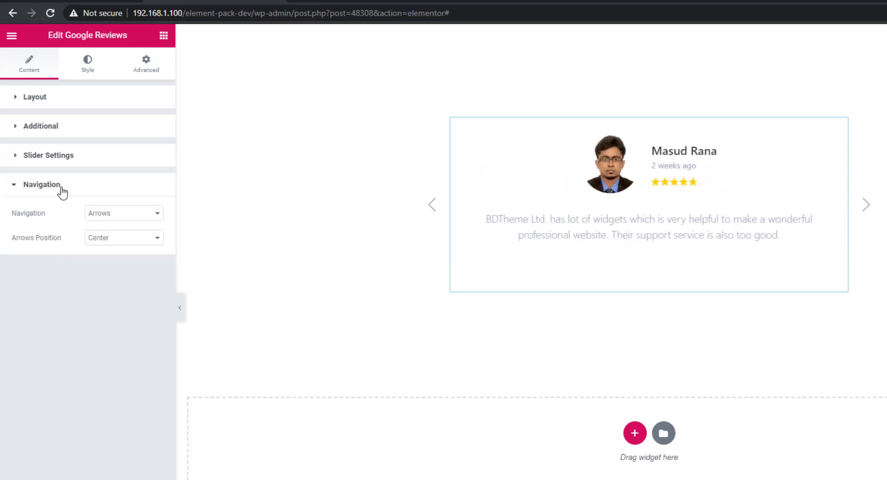
click(156, 216)
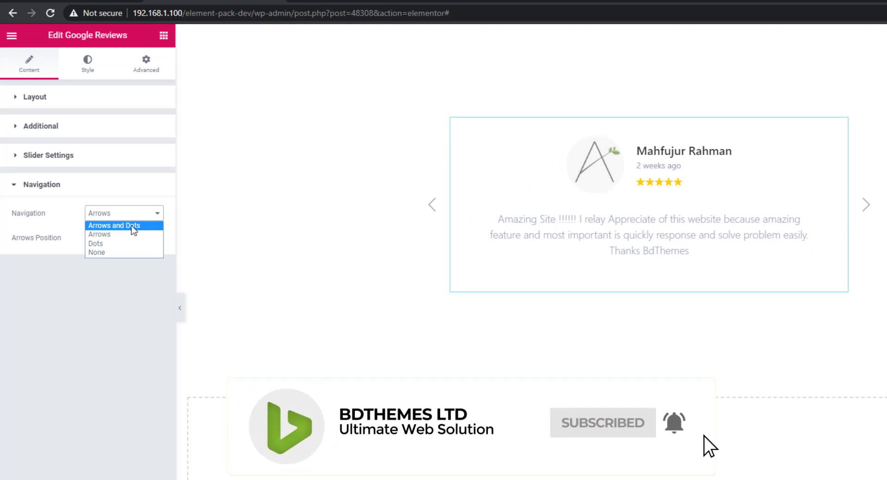
click(116, 226)
click(157, 239)
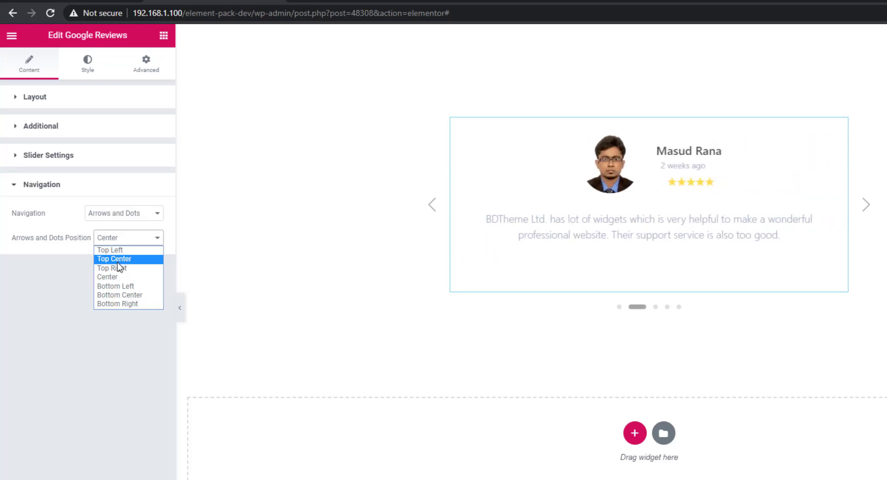
click(119, 267)
click(151, 239)
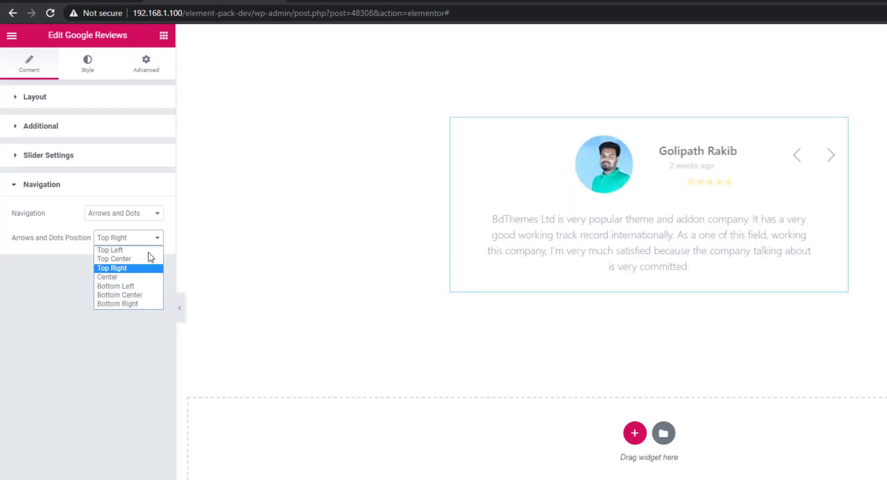
click(131, 305)
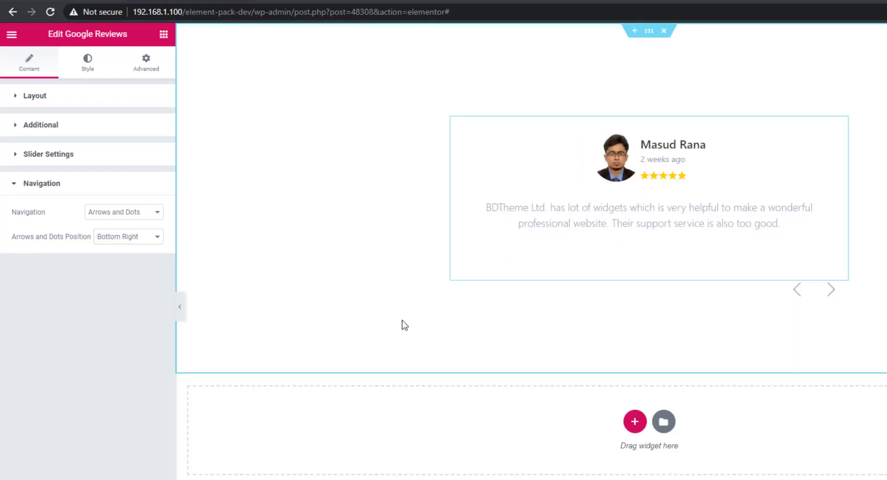
- Style the Google Reviews images with size 93 and image spacing 60
click(88, 65)
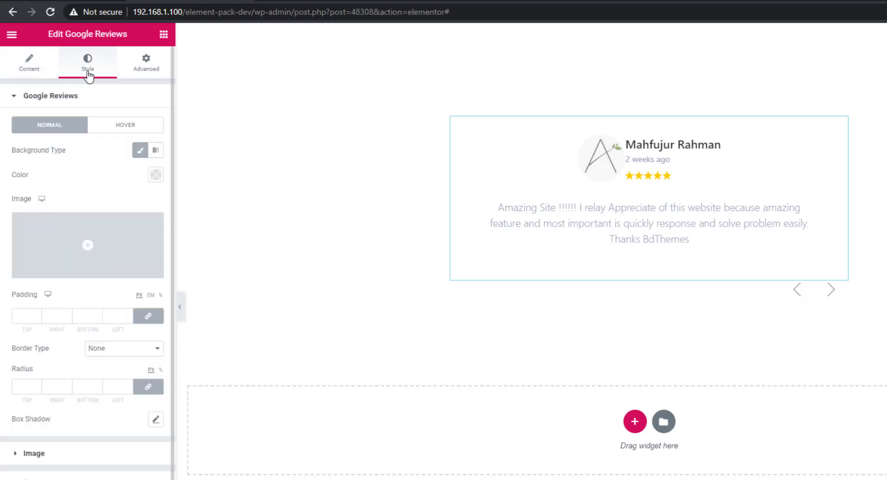
click(81, 103)
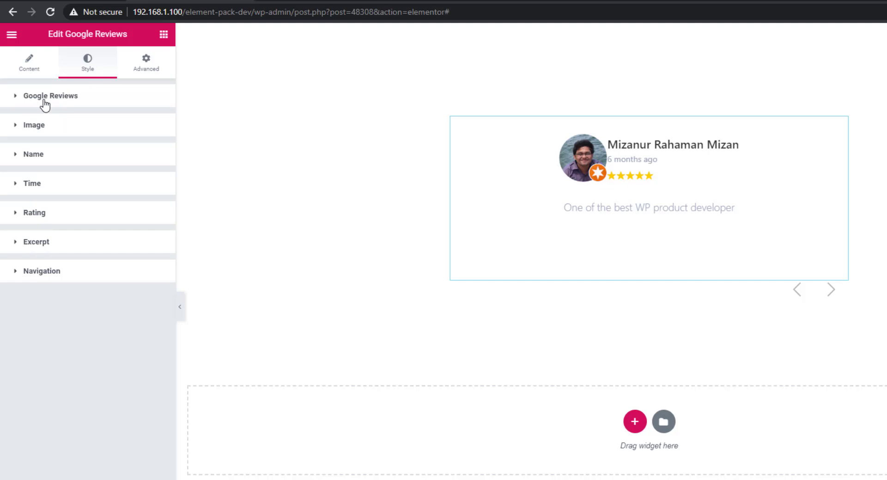
click(51, 127)
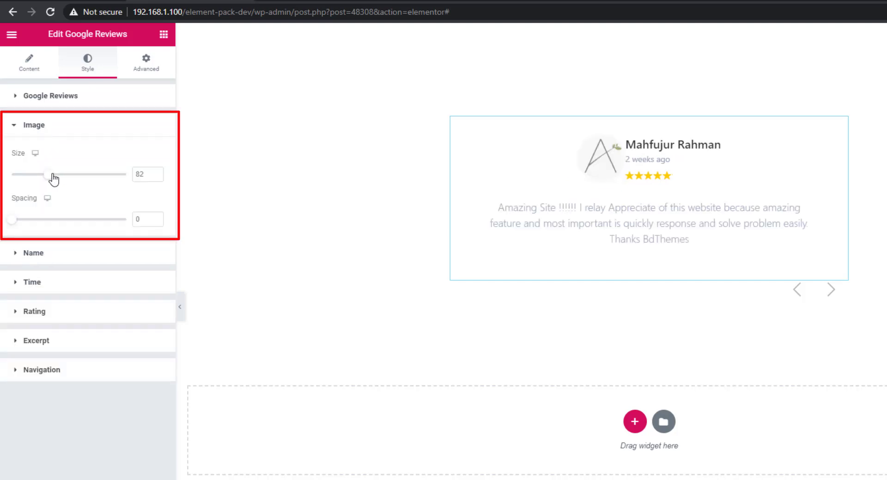
mouse_move(53, 178)
mouse_down()
mouse_move(89, 180)
mouse_move(43, 180)
mouse_move(85, 182)
mouse_move(67, 180)
mouse_up()
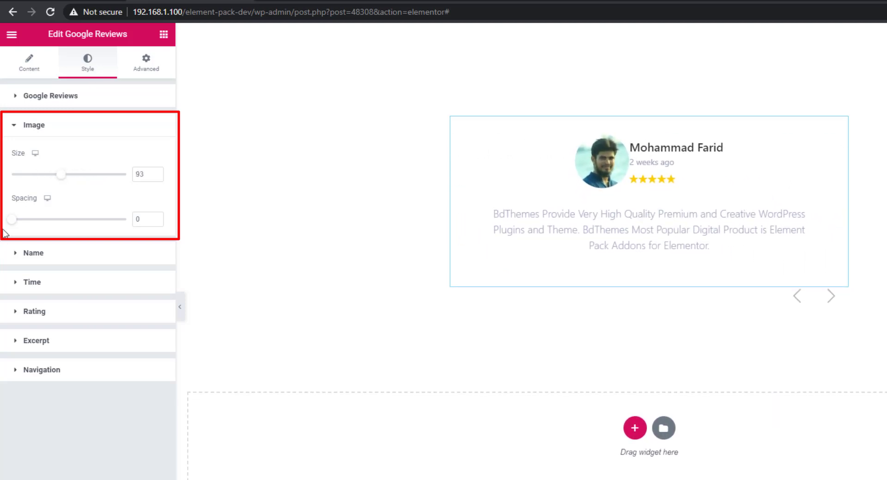
drag(11, 221, 79, 228)
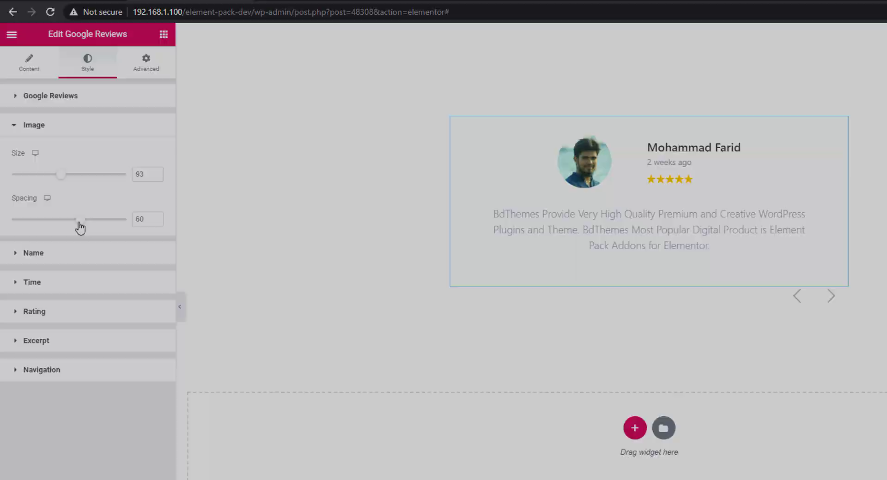